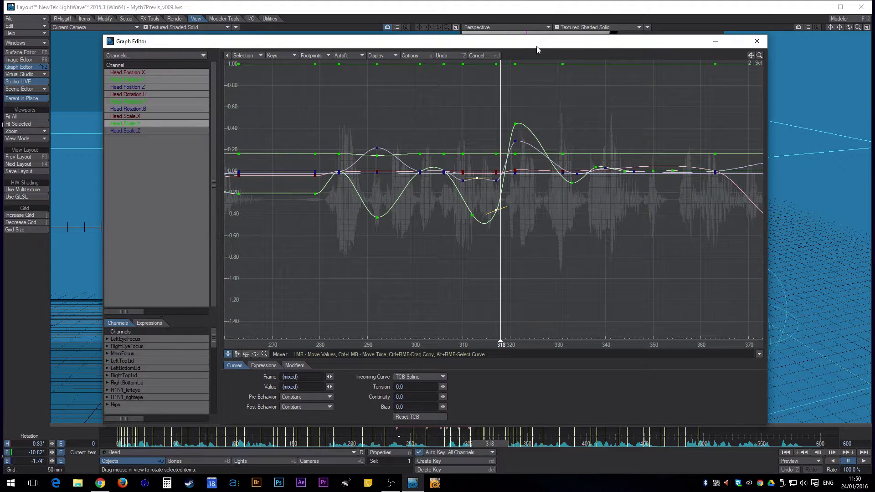
Pan along the head curves toward later frames, checking the forum thread about cursor jumps
left_click_drag(592, 203, 602, 217, "alt")
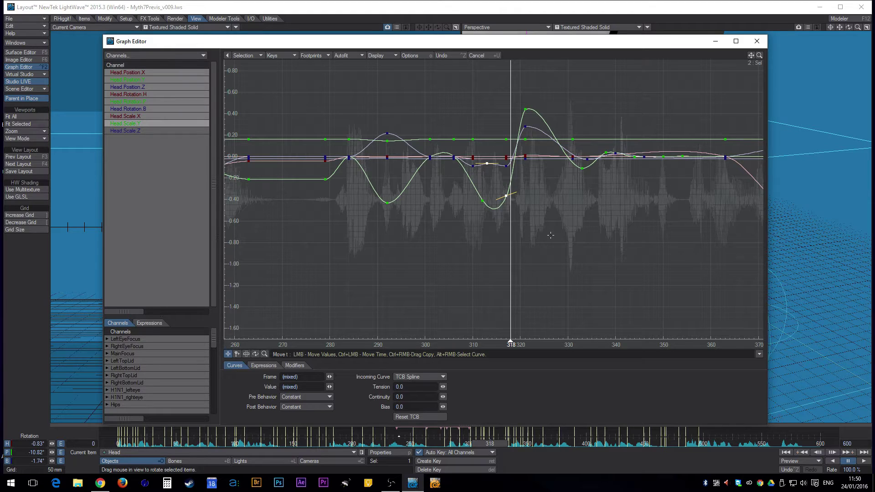
left_click_drag(551, 235, 594, 260, "alt")
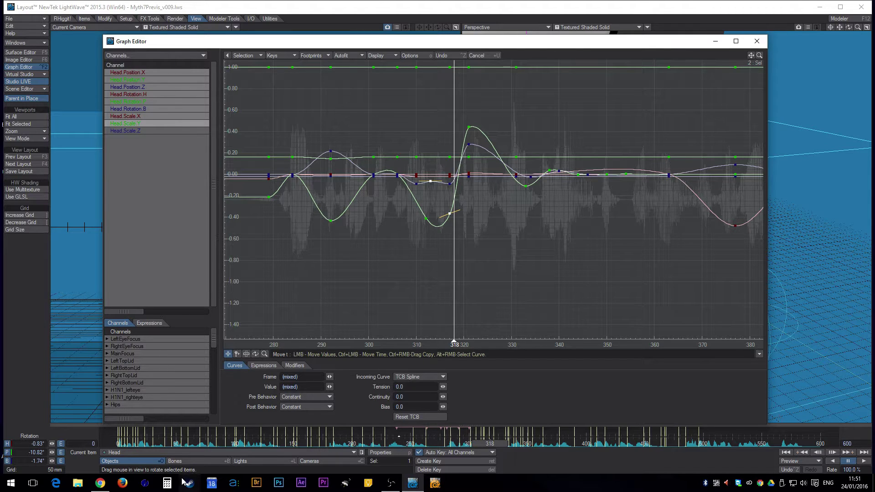
left_click(99, 483)
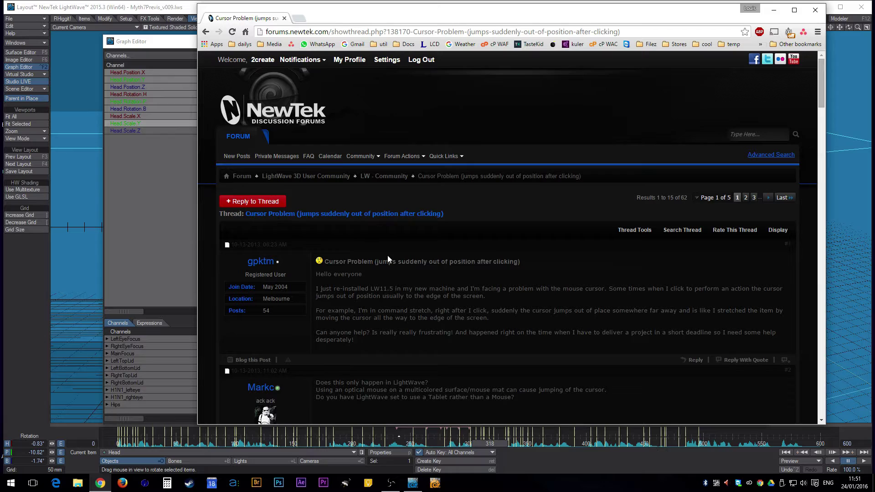
left_click(181, 43)
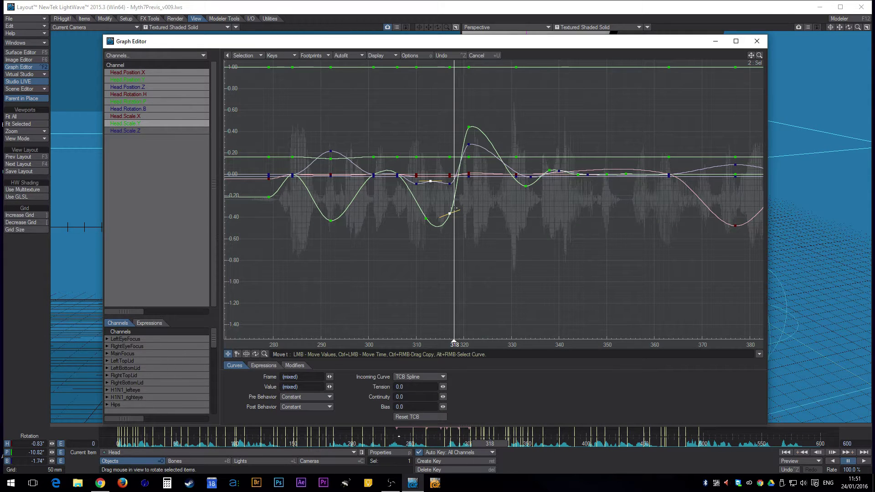
Pan the Graph Editor back to the first frames, then toward later frames
left_click_drag(454, 208, 551, 225, "alt")
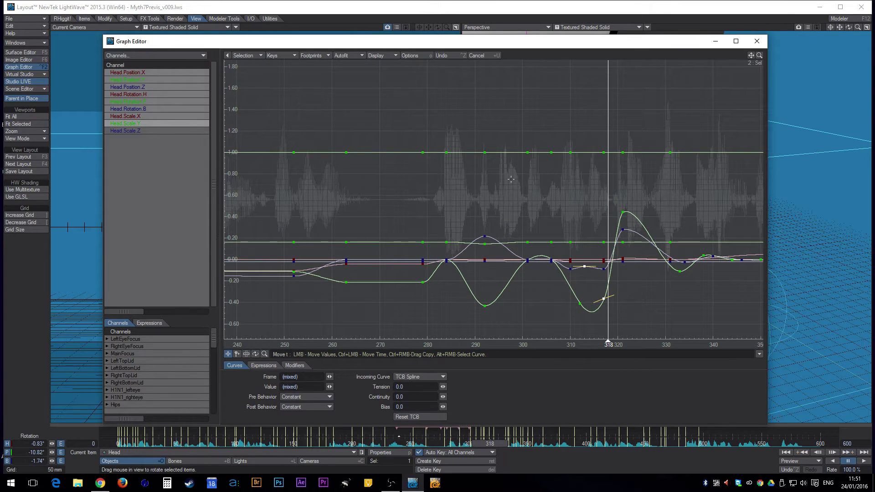
mouse_move(550, 197)
left_mouse_down("alt")
mouse_move(576, 194)
mouse_move(752, 103)
left_mouse_up("alt")
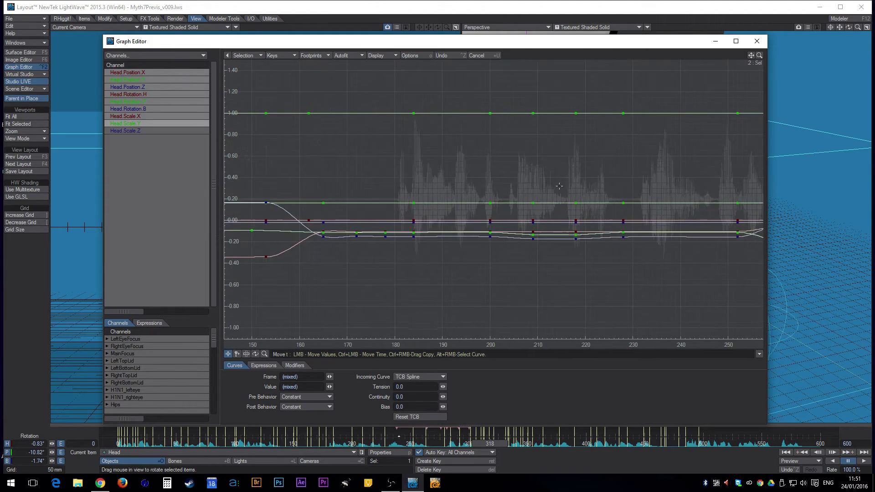
left_click_drag(479, 205, 718, 192, "alt")
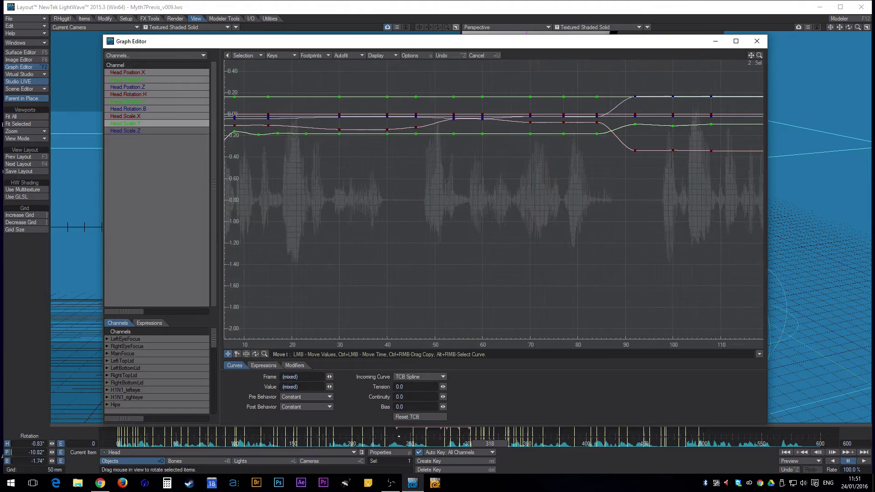
mouse_move(672, 218)
left_mouse_down("alt")
mouse_move(718, 216)
mouse_move(662, 203)
mouse_move(488, 342)
mouse_move(530, 283)
mouse_move(684, 270)
left_mouse_up("alt")
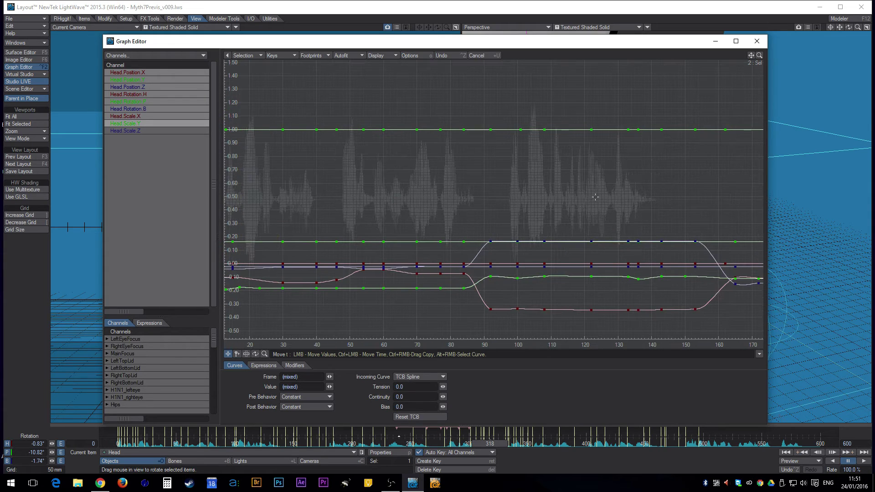
Disable the Wacom Tablet under Human Interface Devices in Device Manager, then return to LightWave
left_click(5, 483)
right_click(13, 487)
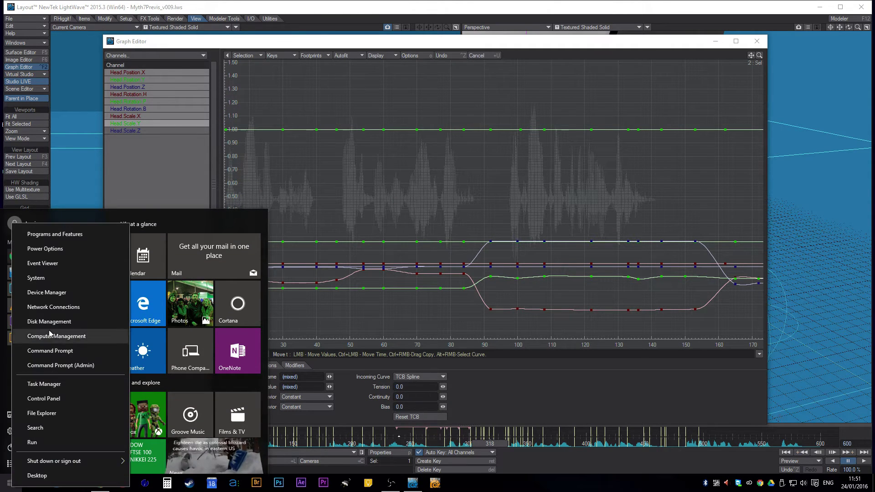
left_click(48, 292)
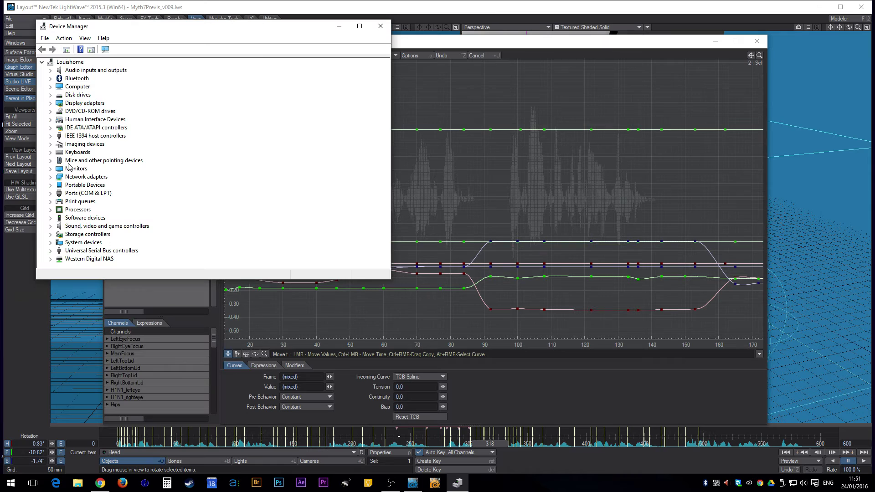
left_click(51, 119)
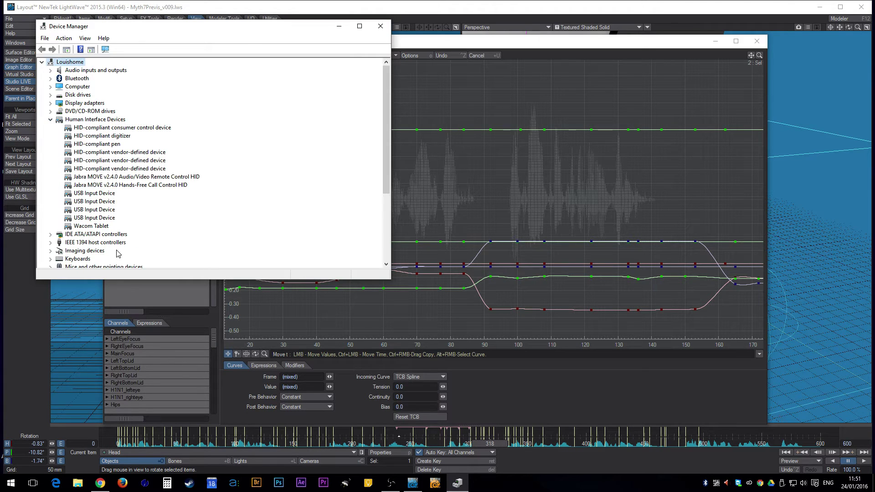
left_click(91, 226)
right_click(221, 226)
left_click(220, 245)
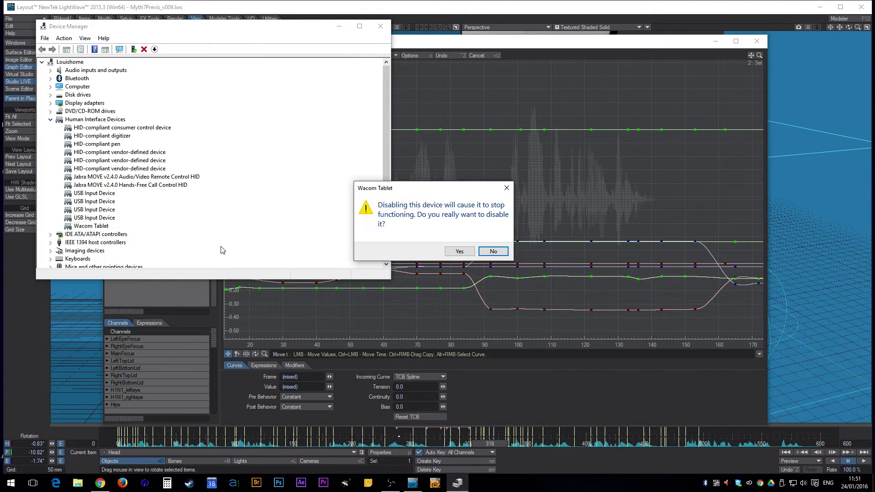
left_click(460, 252)
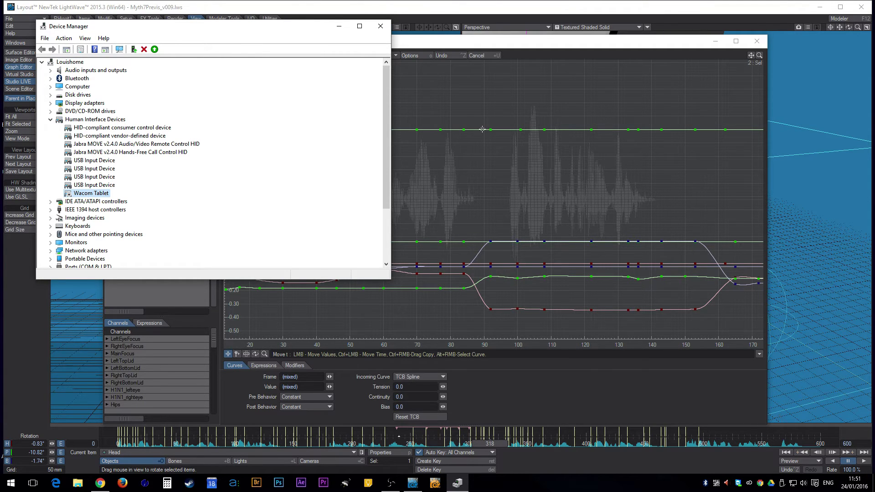
left_click(549, 134)
mouse_move(582, 168)
left_mouse_down("alt")
mouse_move(379, 340)
mouse_move(760, 218)
mouse_move(733, 140)
left_mouse_up("alt")
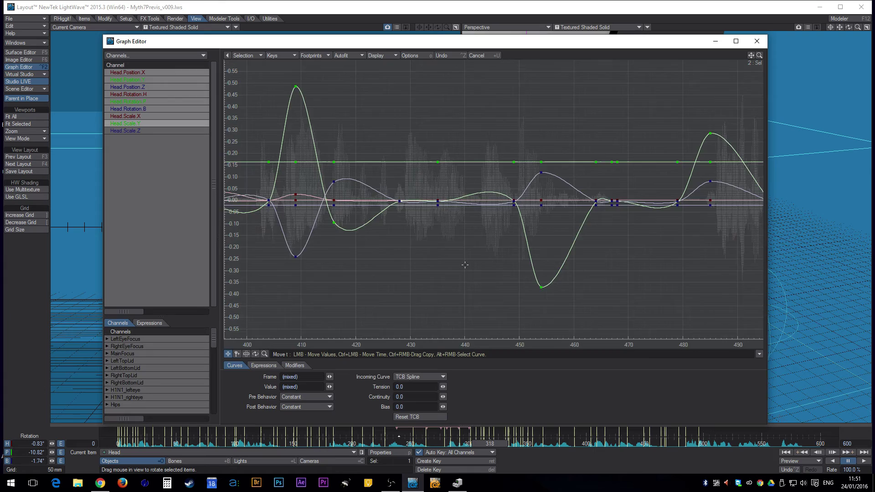
mouse_move(734, 141)
left_mouse_down("alt")
mouse_move(496, 200)
mouse_move(687, 227)
left_mouse_up("alt")
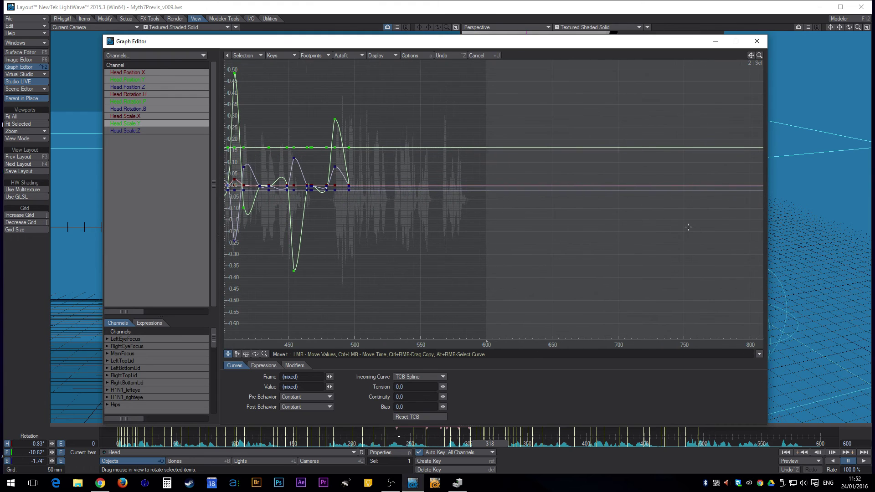
left_click_drag(363, 205, 758, 205, "alt")
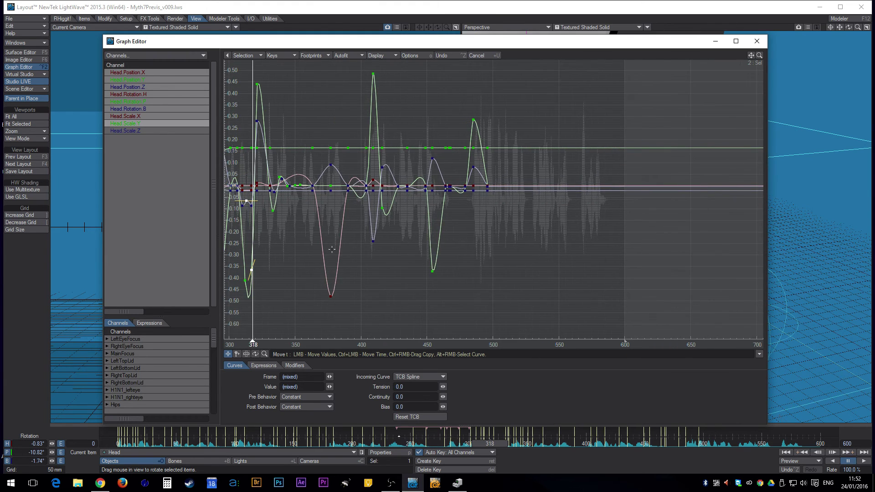
left_click_drag(293, 191, 348, 174, "alt")
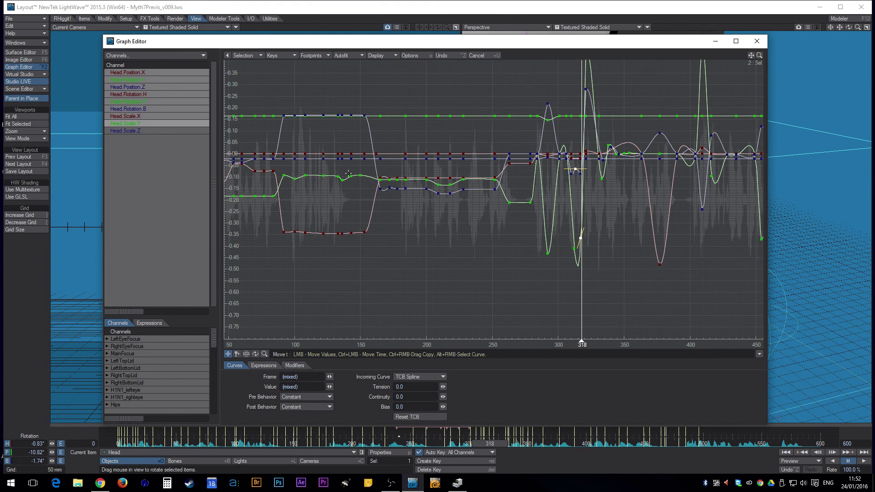